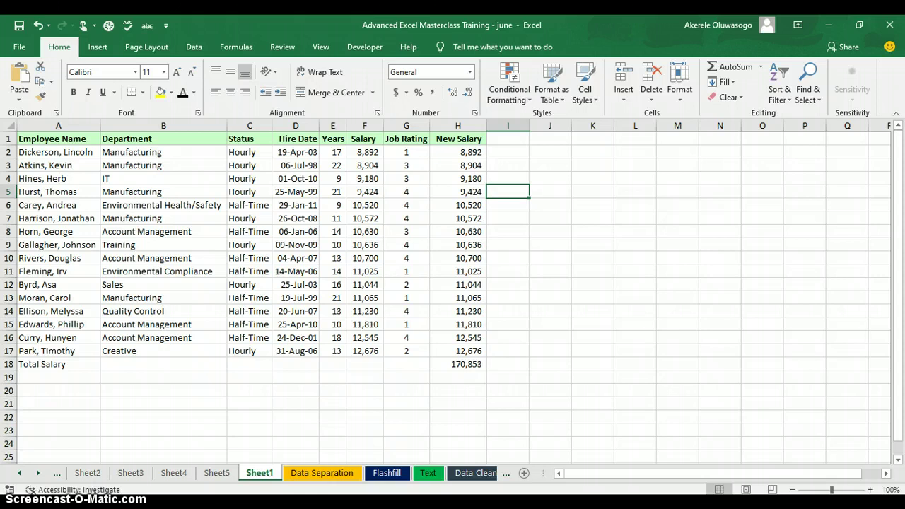
- Open Excel Options at the Customize the Ribbon page from the Home tab's context menu
right_click(64, 51)
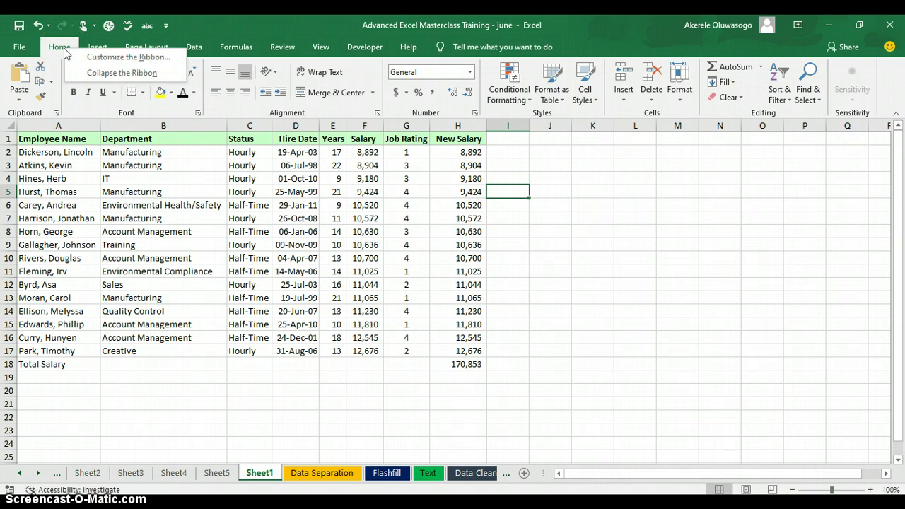
click(117, 58)
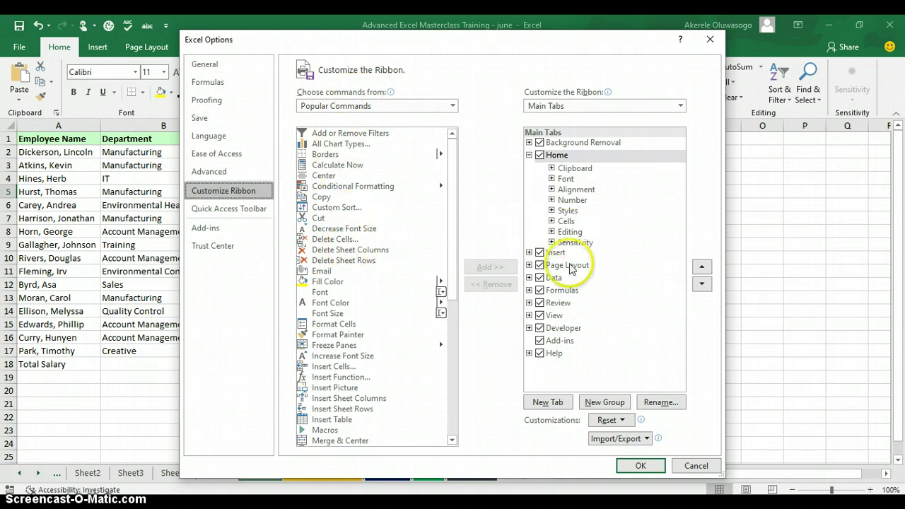
- Add a new custom ribbon tab and rename it 'Akerele'
click(546, 403)
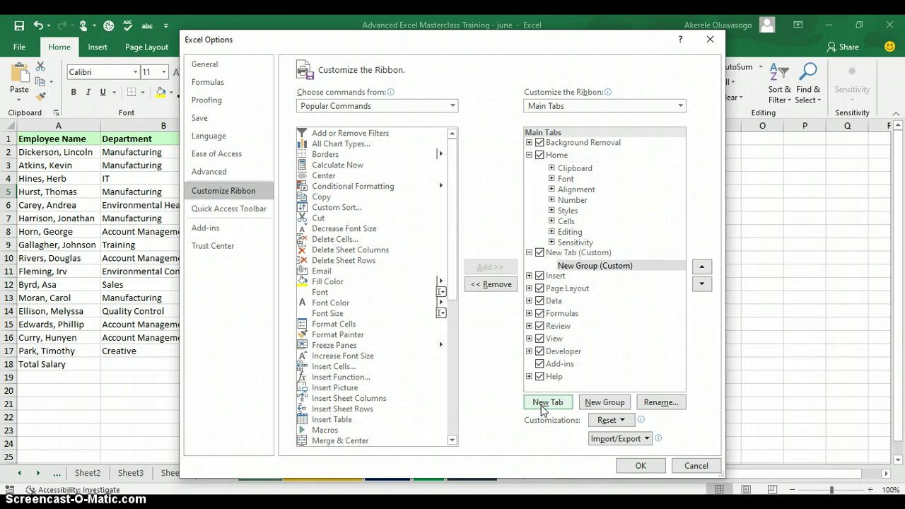
click(584, 255)
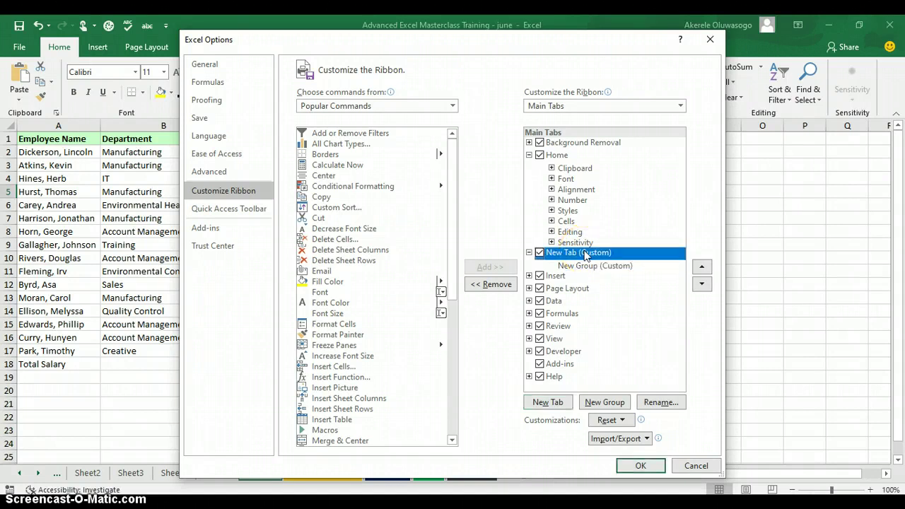
click(663, 403)
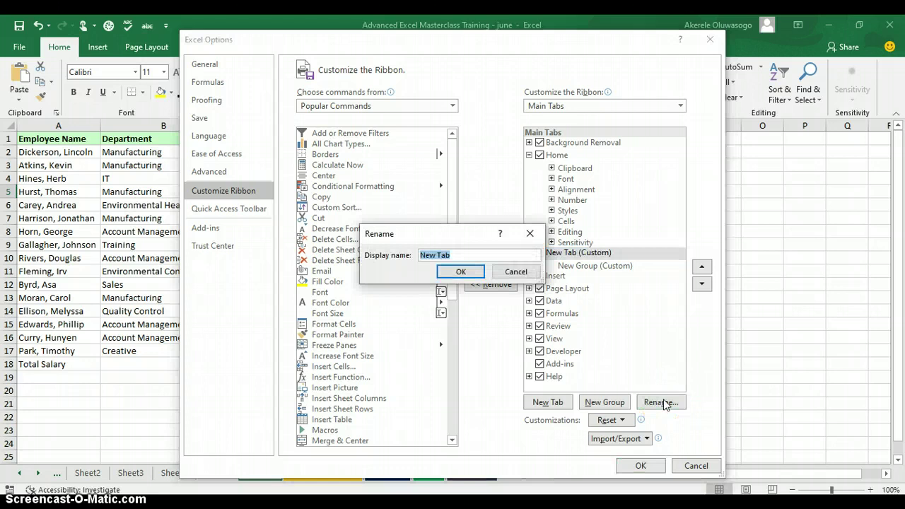
text(Akerele)
click(463, 273)
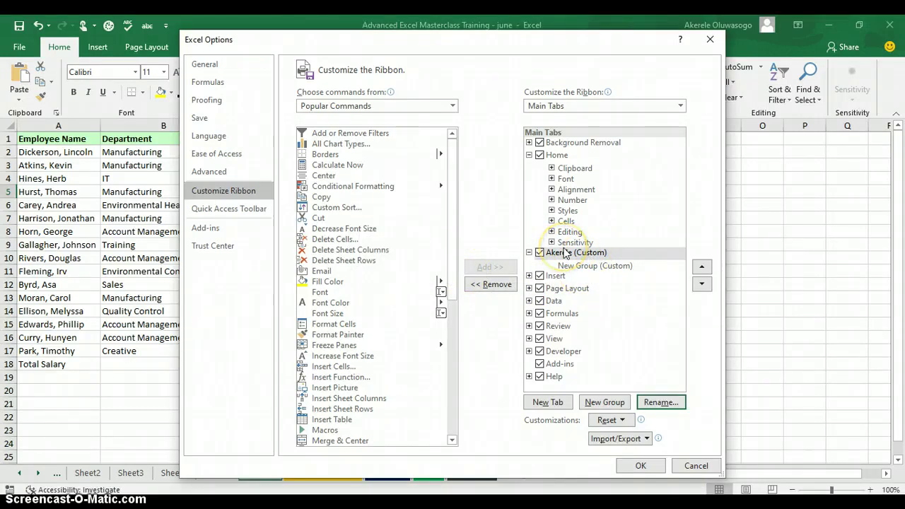
click(576, 266)
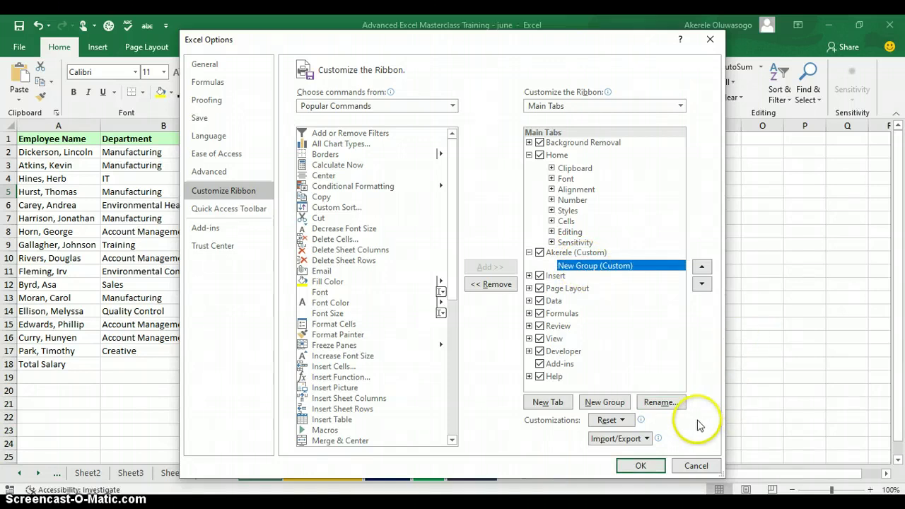
- Rename the Akerele tab's New Group (Custom) to 'Special Command'
click(658, 403)
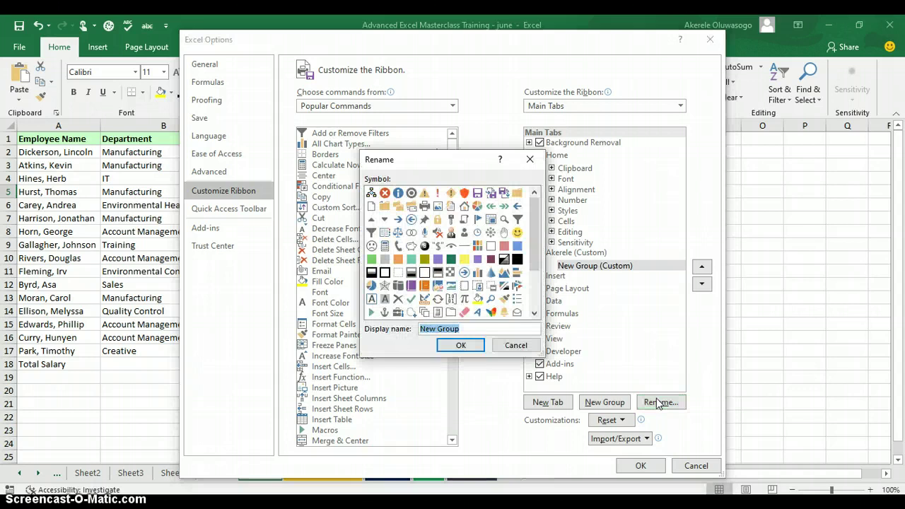
text(Spe)
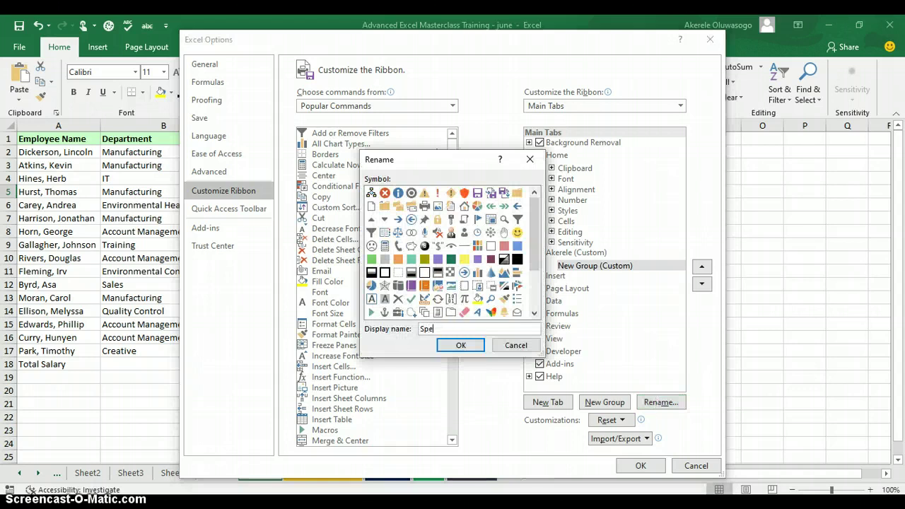
text(cial Command)
click(460, 346)
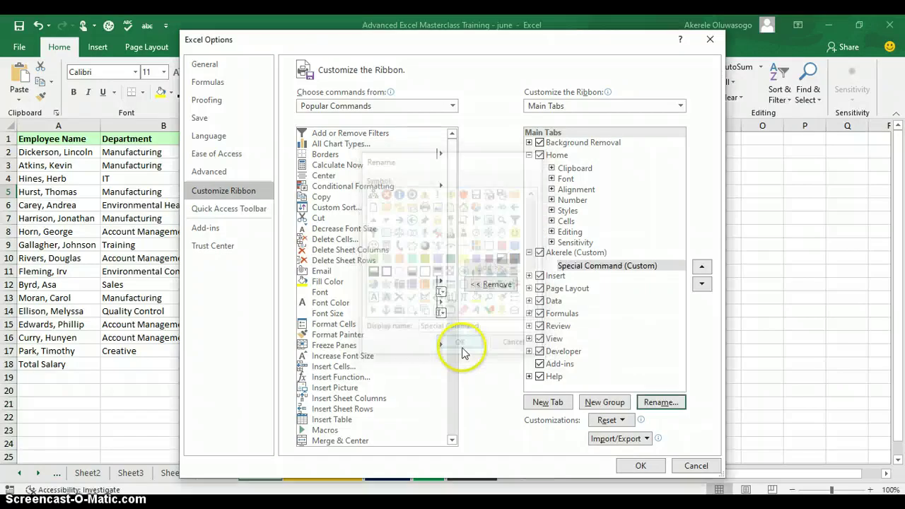
click(592, 272)
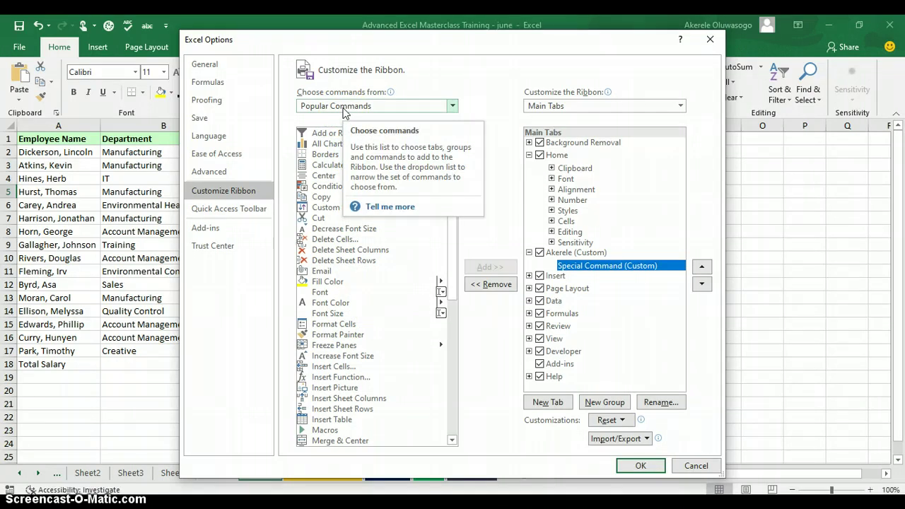
- Add Calculator from Commands Not in the Ribbon to Special Command and confirm with OK
click(453, 107)
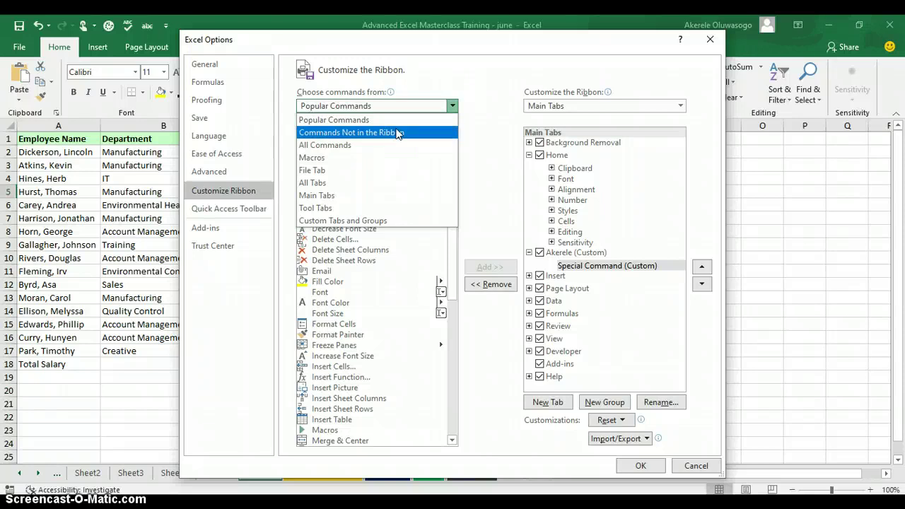
key(Escape)
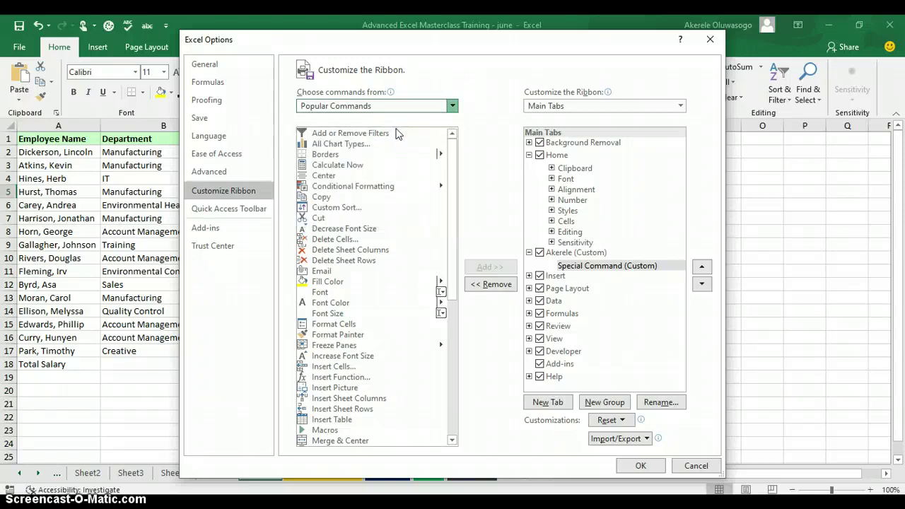
key(Down)
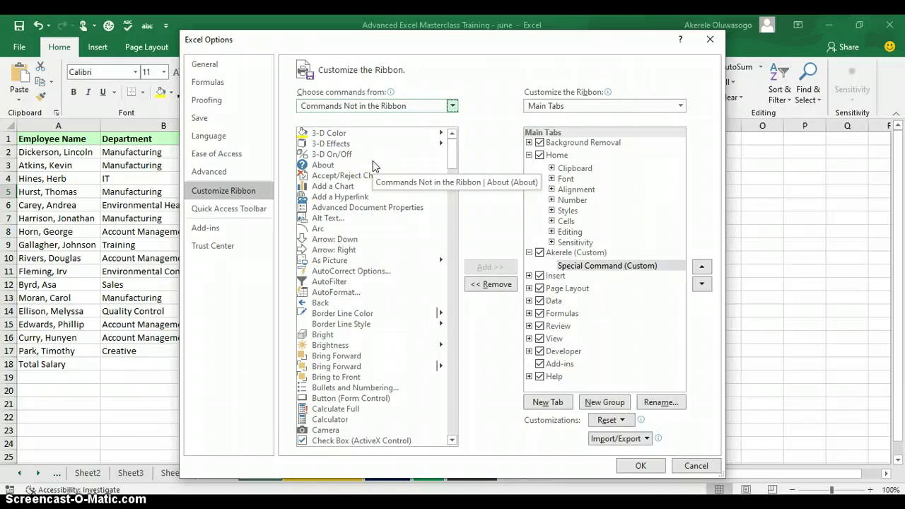
click(339, 420)
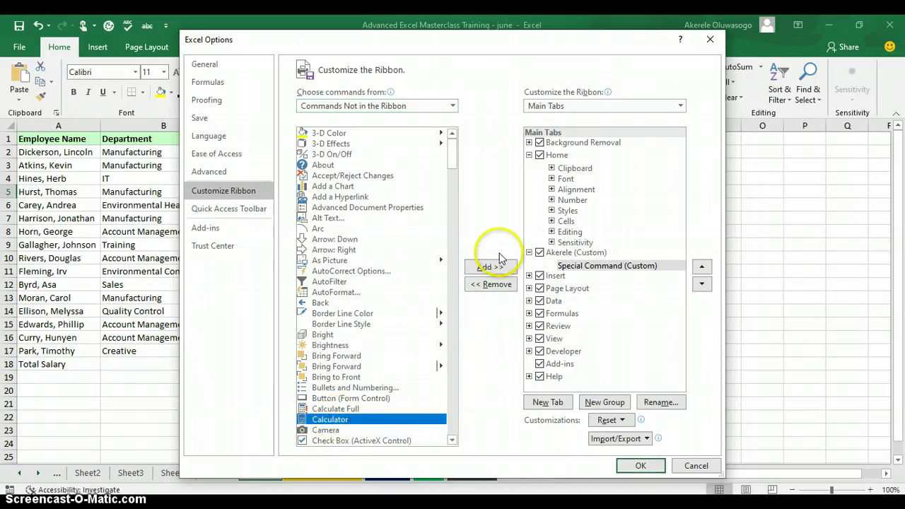
click(488, 267)
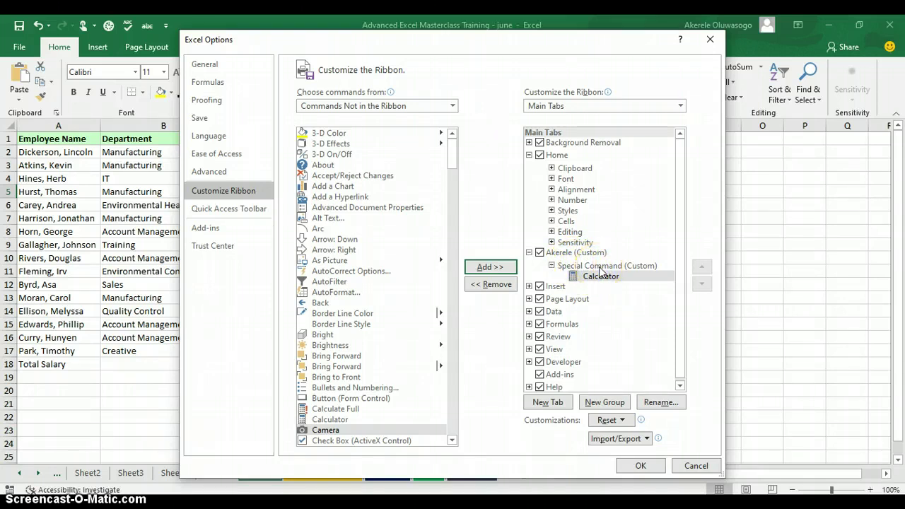
click(644, 464)
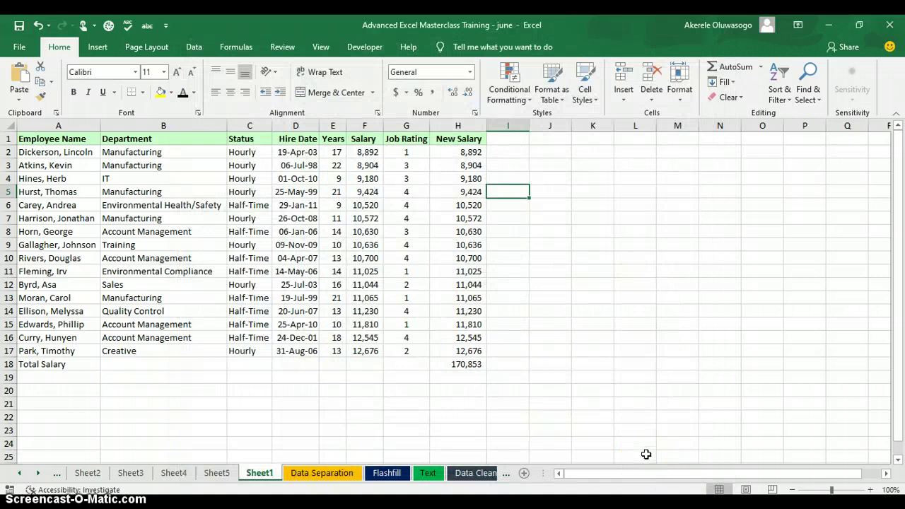
- Show the Akerele tab and try its Custom calculator button in Special Command
click(646, 430)
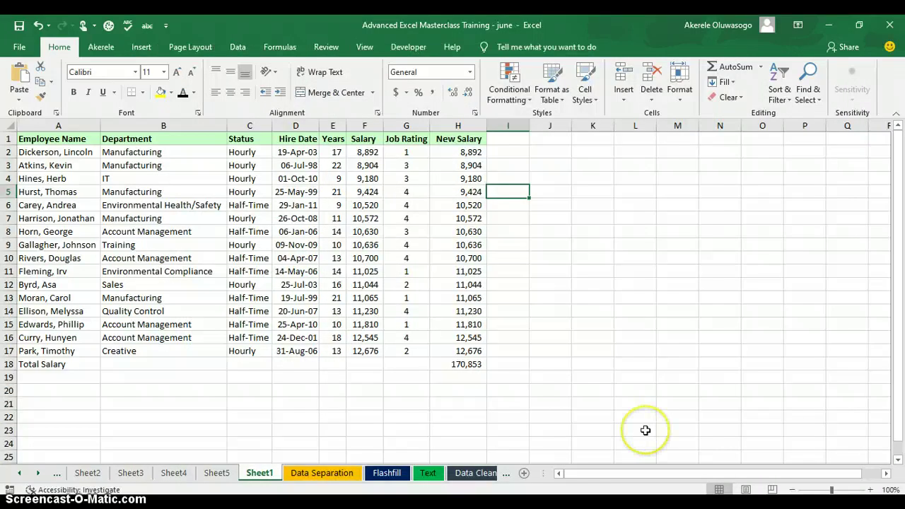
click(100, 51)
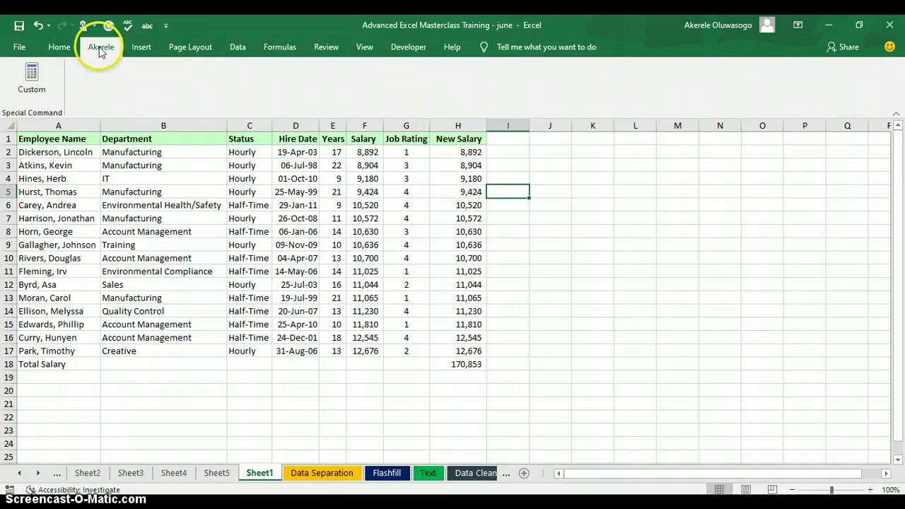
click(31, 78)
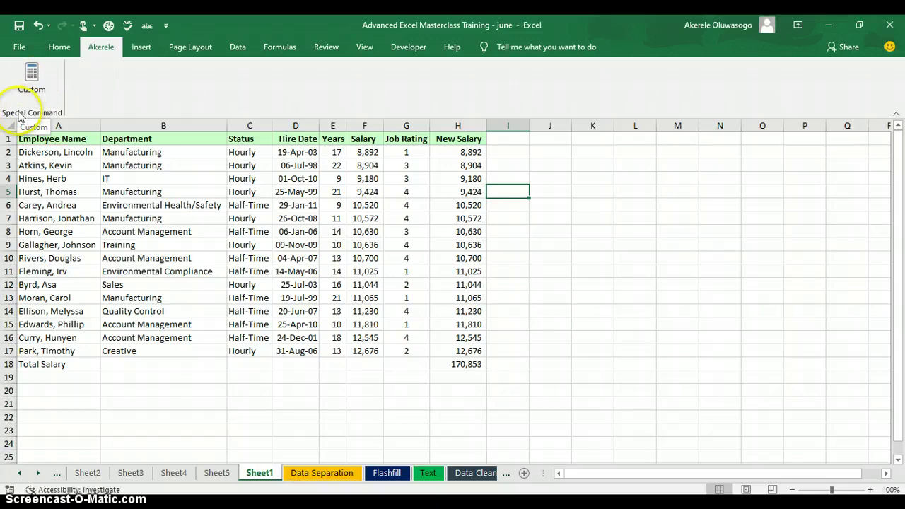
click(31, 82)
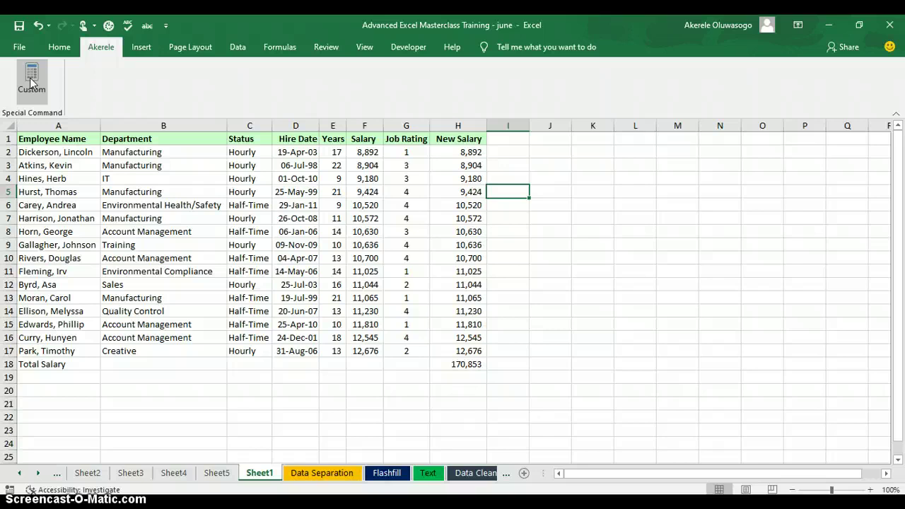
click(71, 101)
click(31, 86)
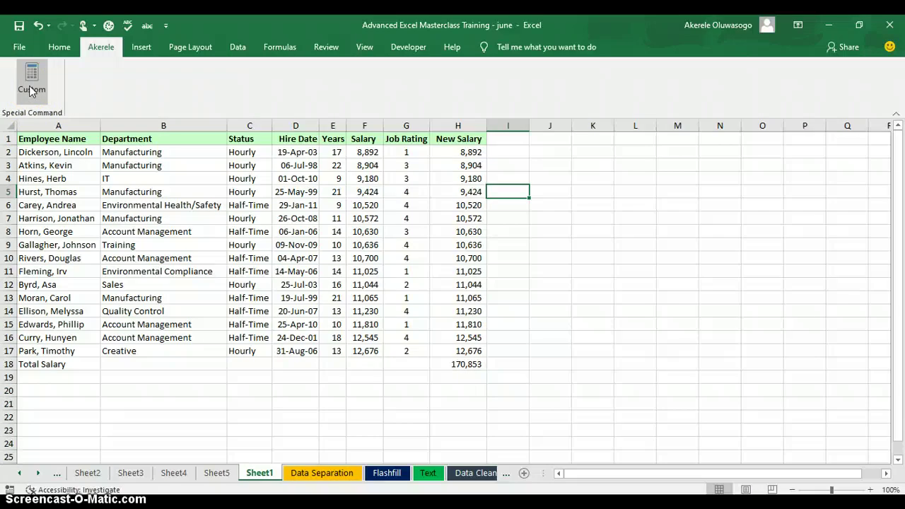
- Launch Windows Calculator from Excel and try its Standard and Scientific modes
click(40, 83)
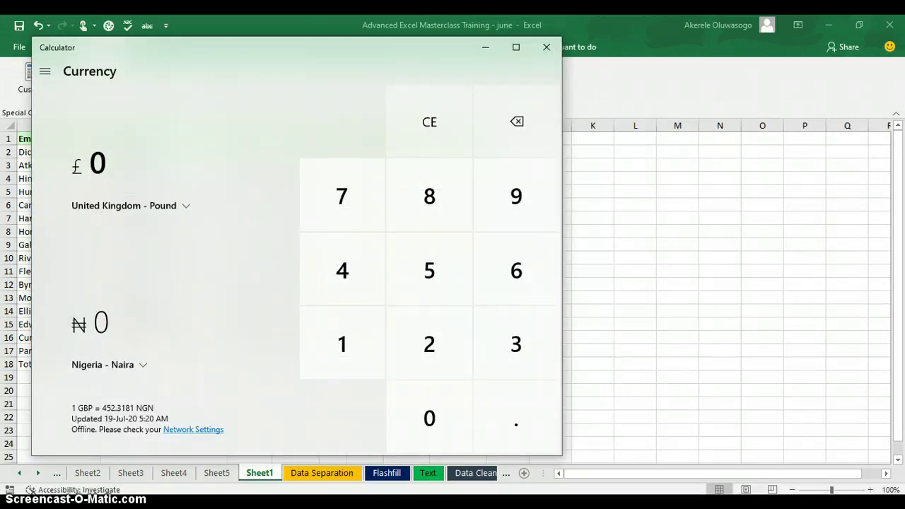
click(45, 73)
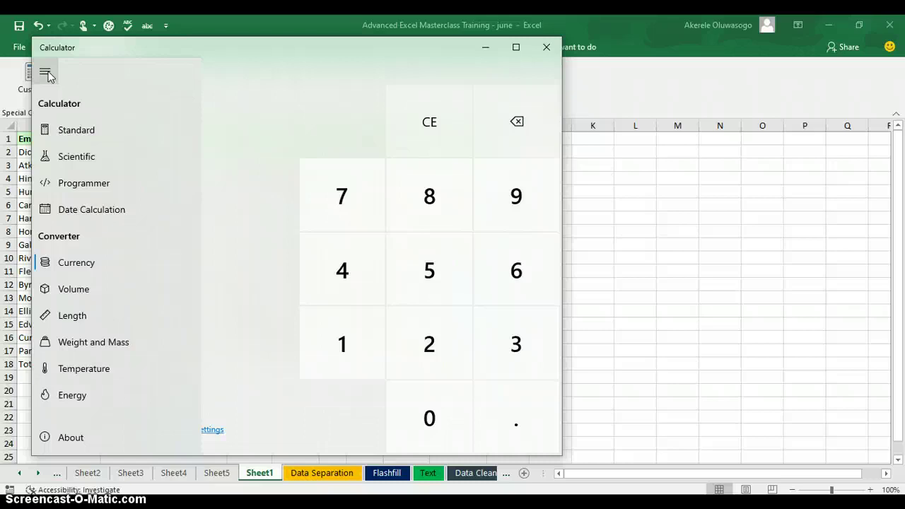
click(70, 133)
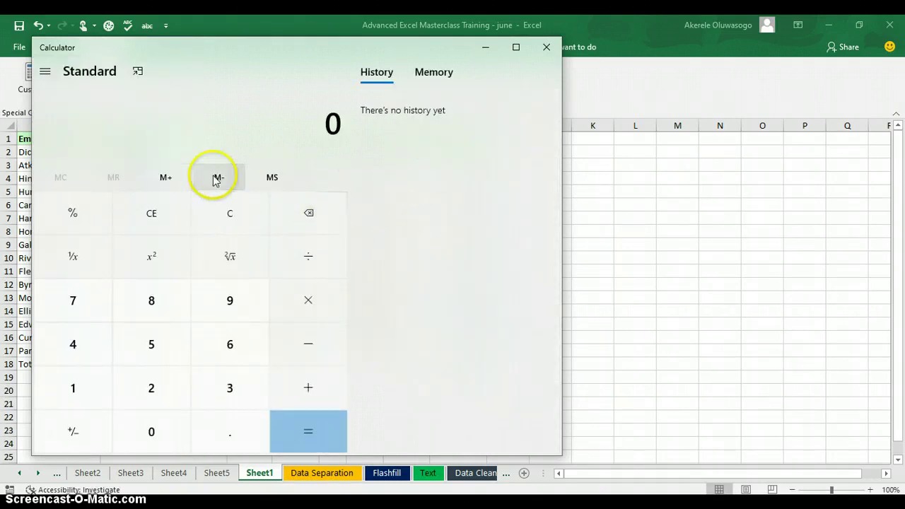
click(44, 73)
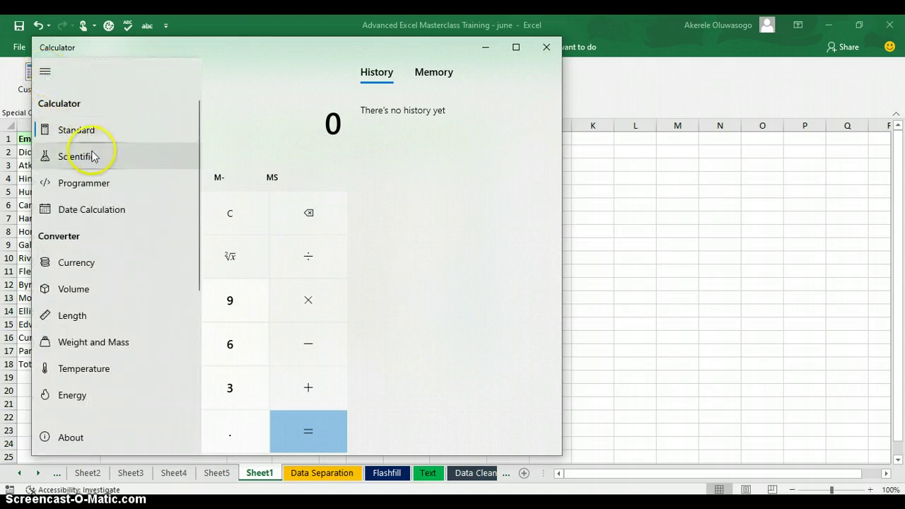
click(92, 157)
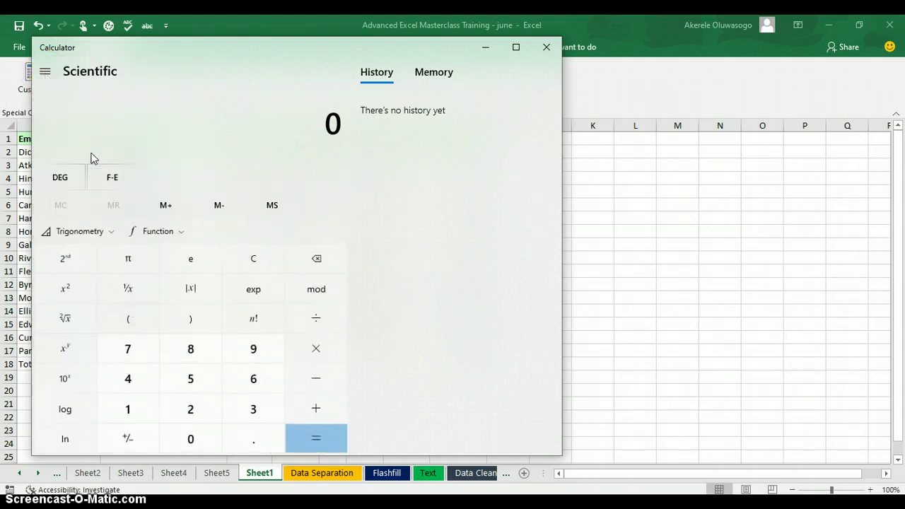
- Switch Windows Calculator to Programmer mode
click(45, 72)
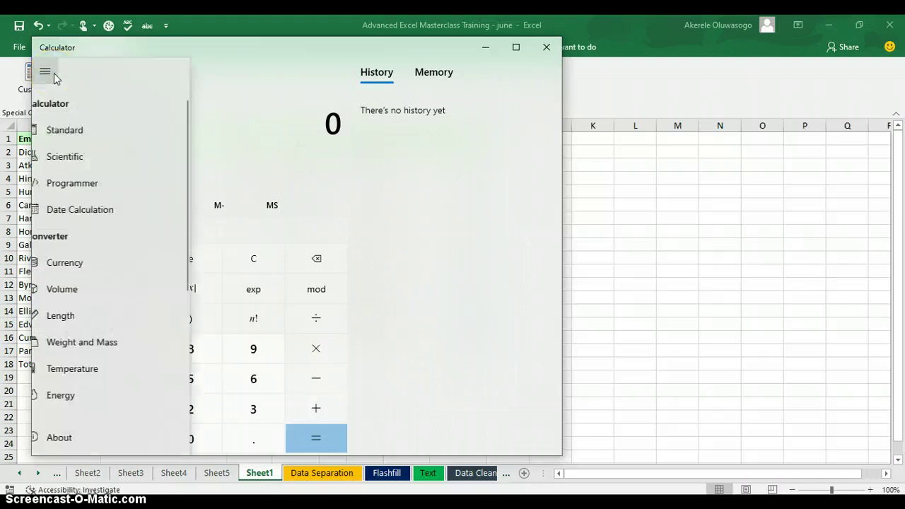
click(90, 186)
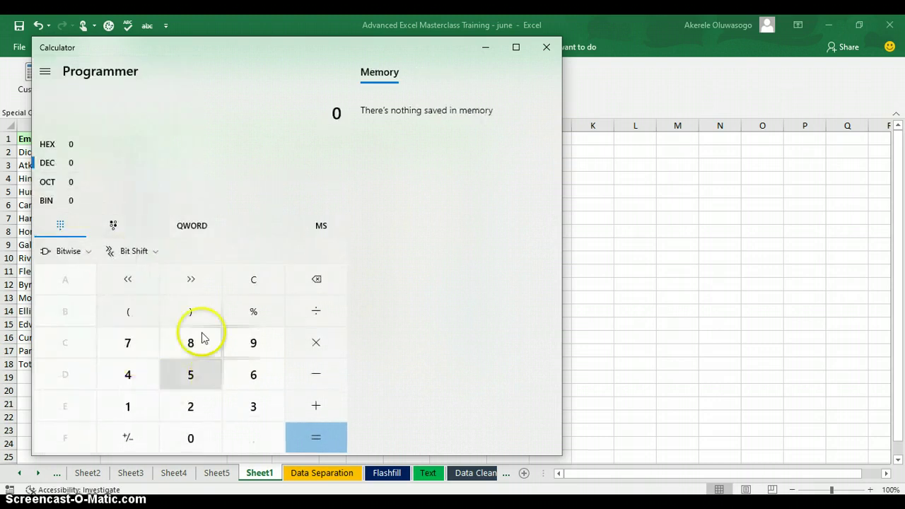
click(43, 73)
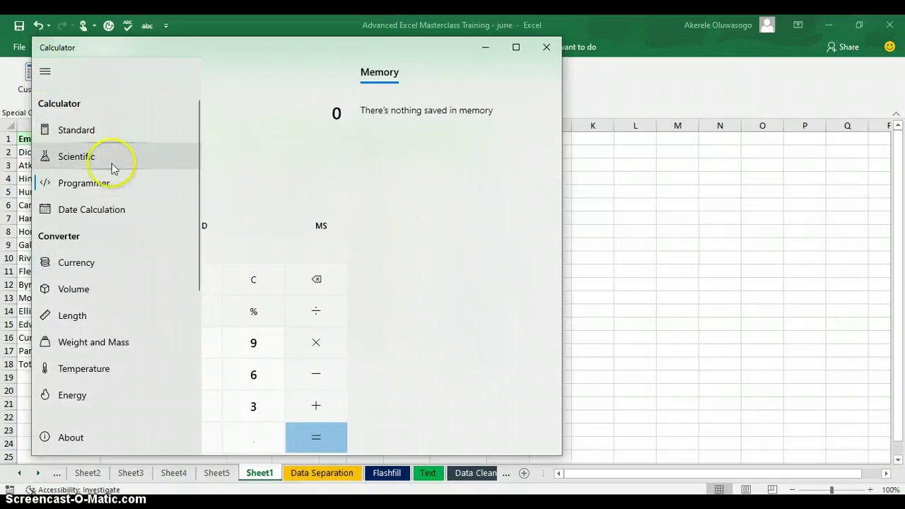
- In Date Calculation mode, set the To date to December 31, 2020
click(117, 211)
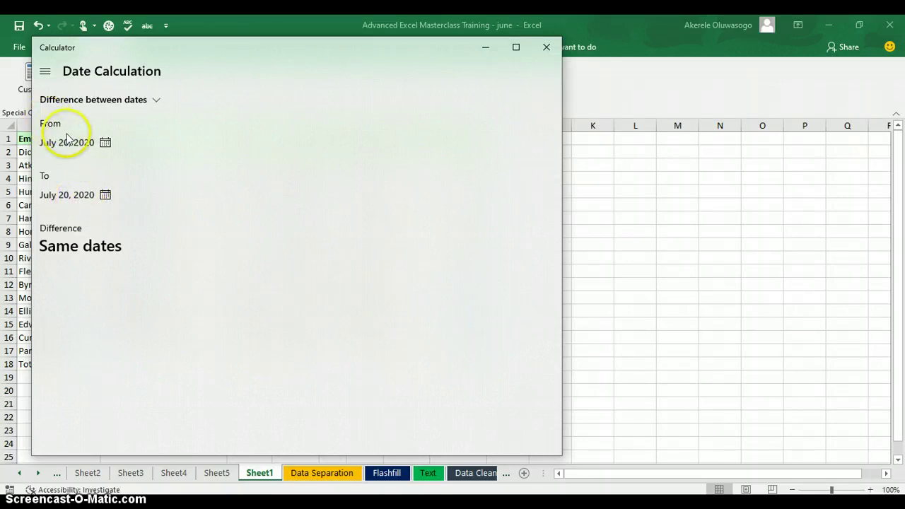
click(105, 196)
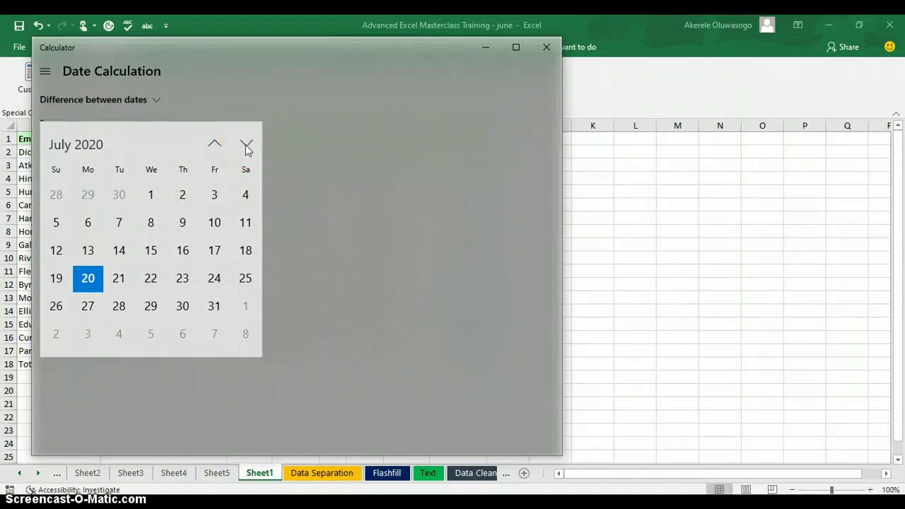
click(247, 146)
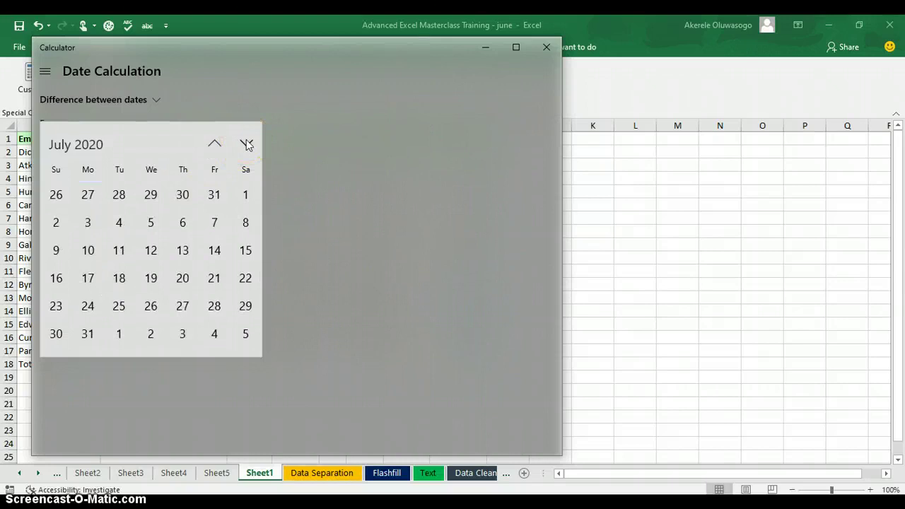
click(247, 145)
click(247, 145)
click(247, 145)
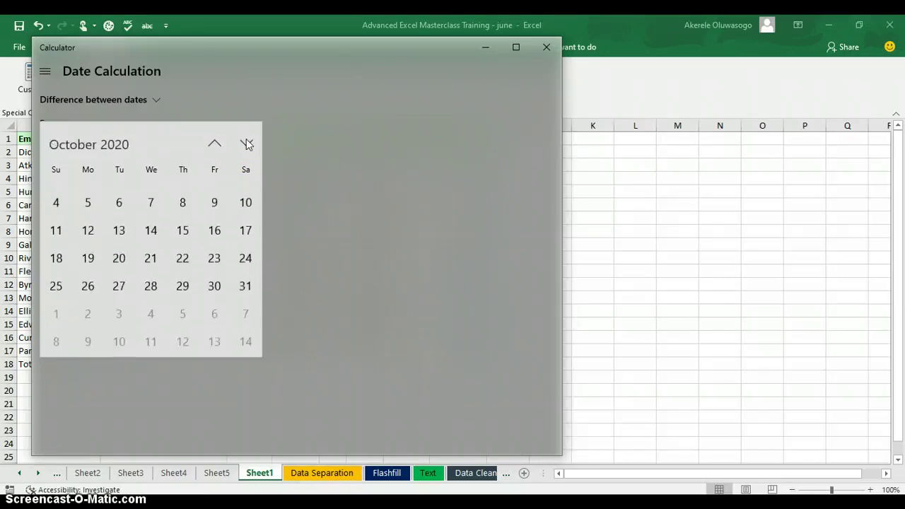
click(247, 145)
click(247, 144)
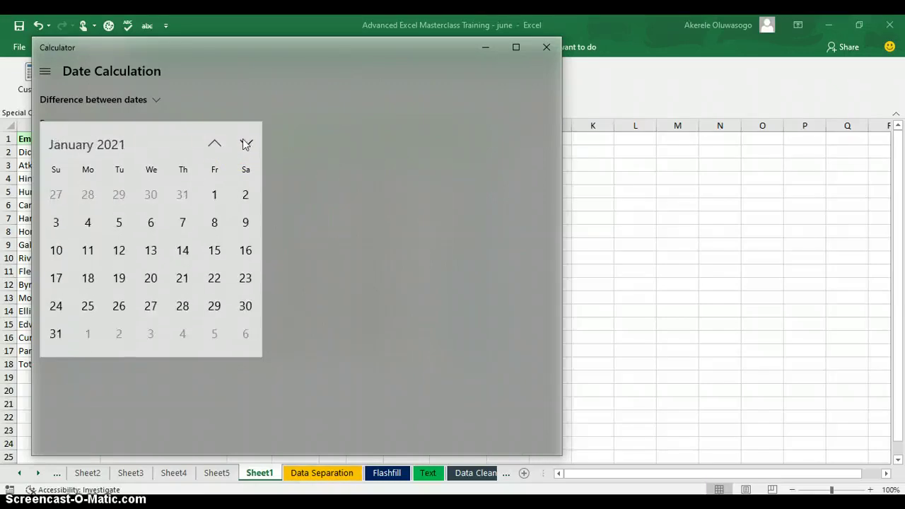
click(221, 145)
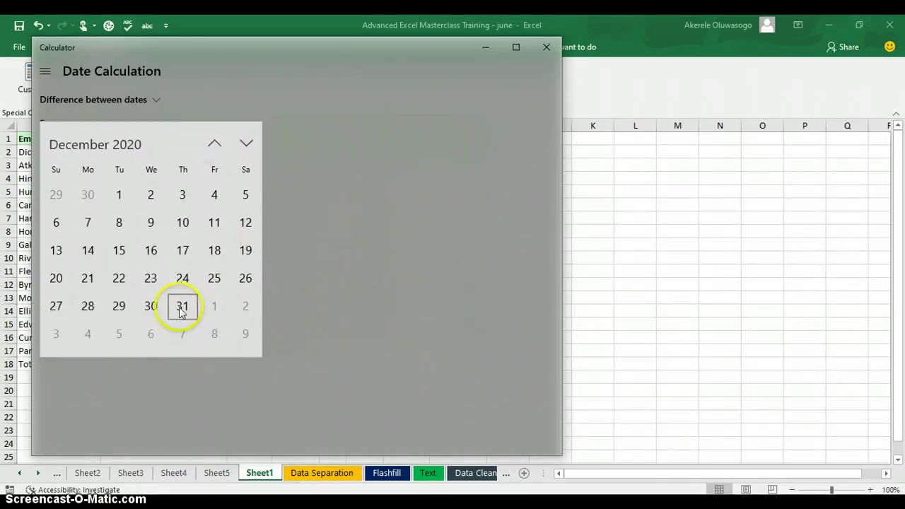
click(182, 308)
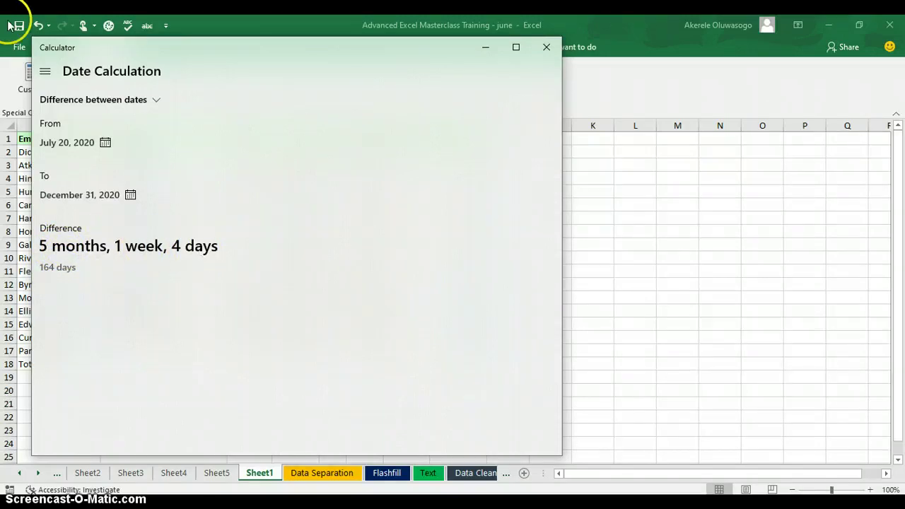
click(45, 71)
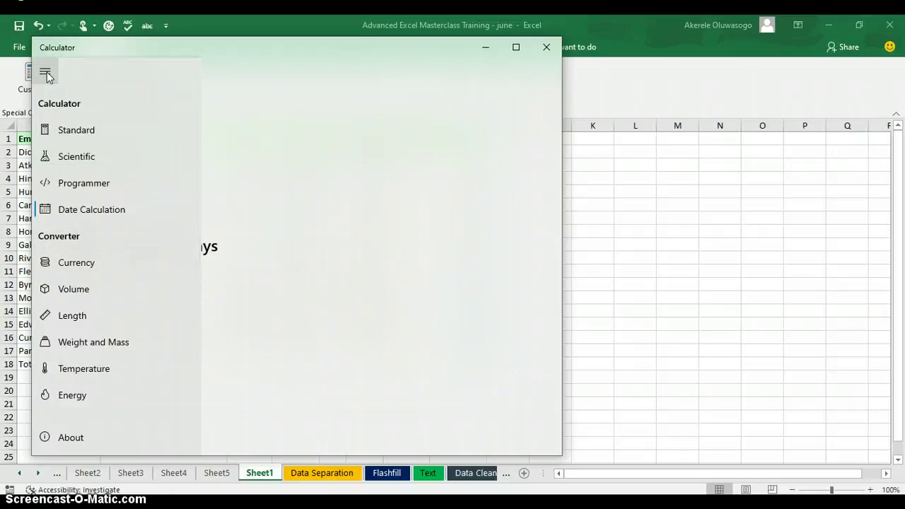
- Switch to the Currency converter and enter £500 to convert into Nigerian Naira
click(75, 264)
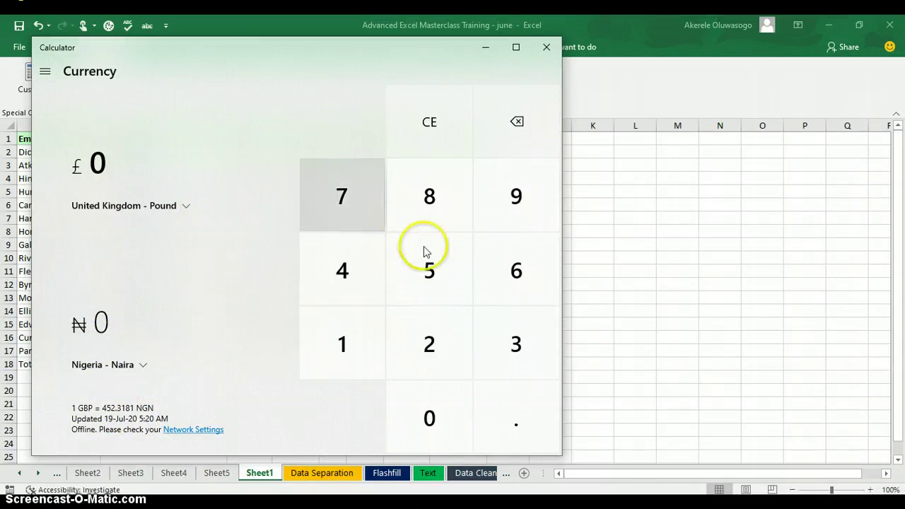
click(429, 270)
click(439, 422)
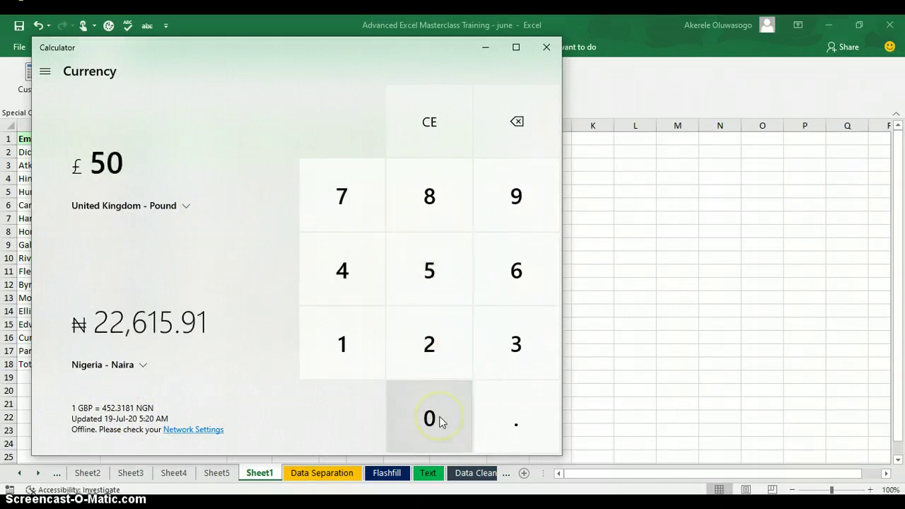
click(439, 421)
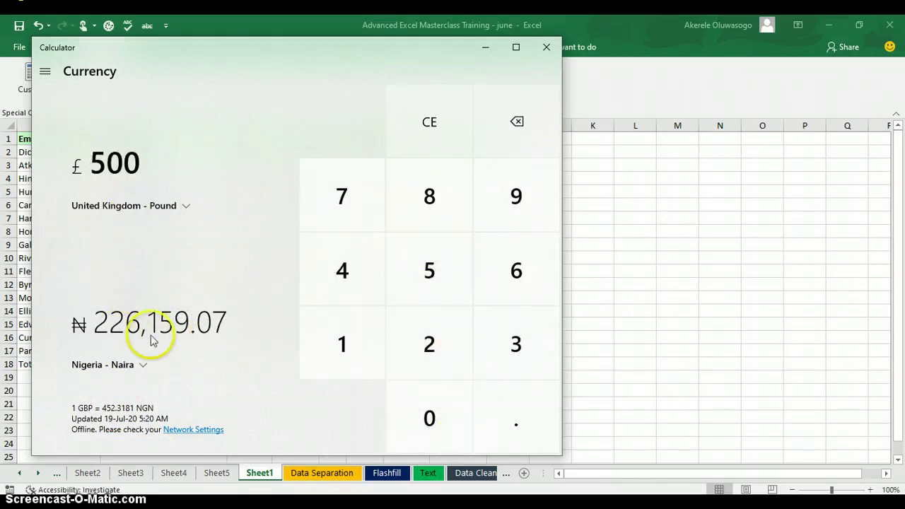
- Change the source currency to United States Dollar, then to Ghana Cedi
click(184, 207)
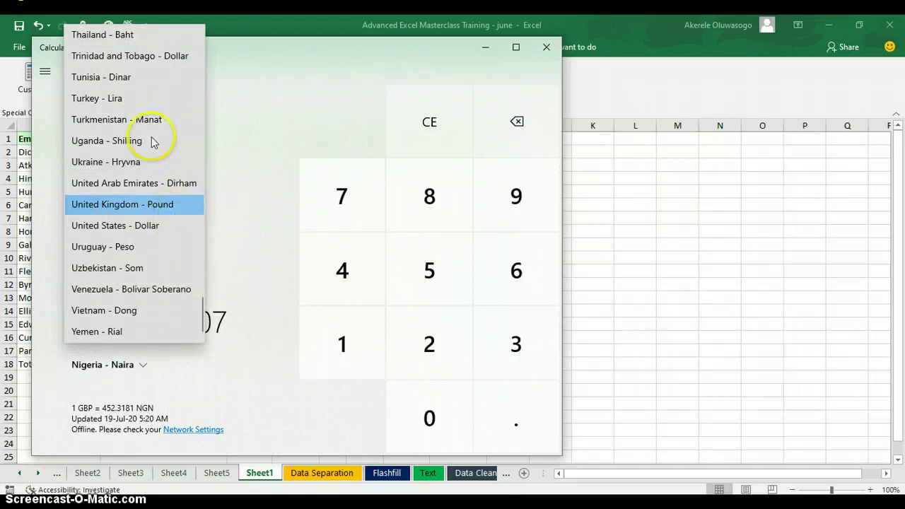
click(136, 225)
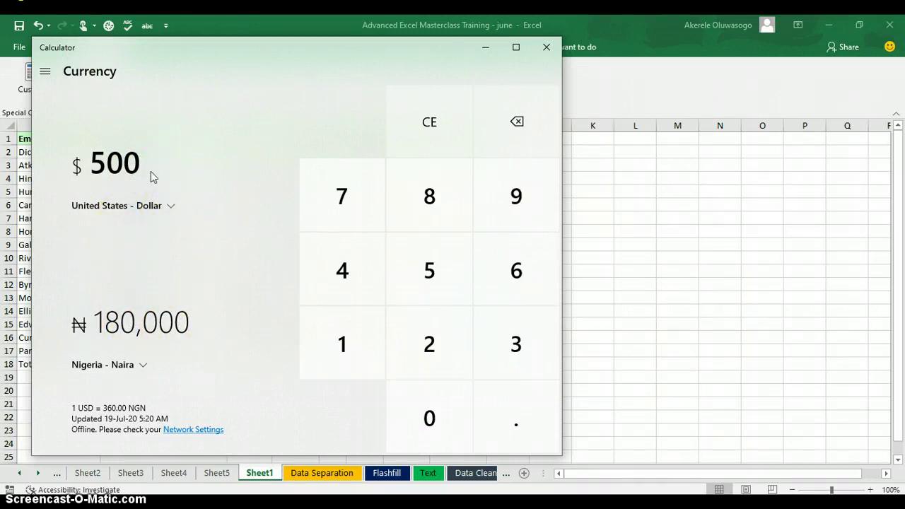
click(172, 206)
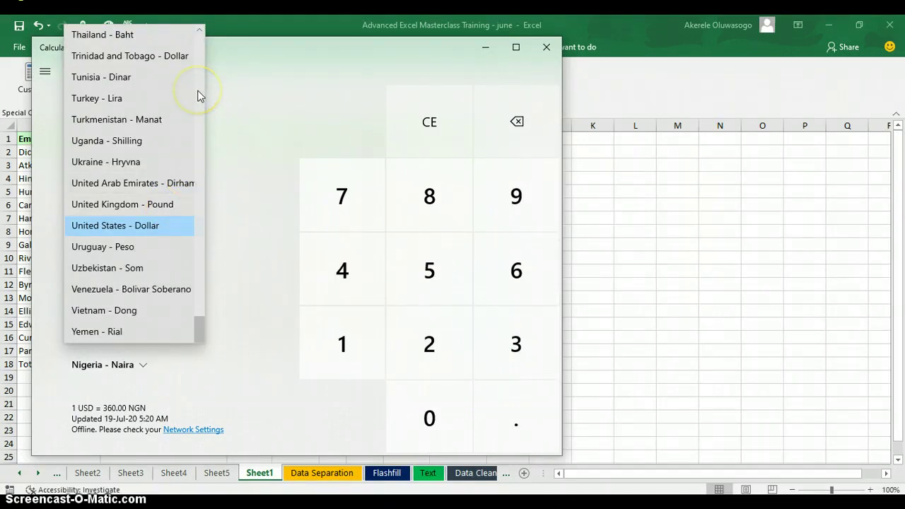
scroll(198, 96, up, 5)
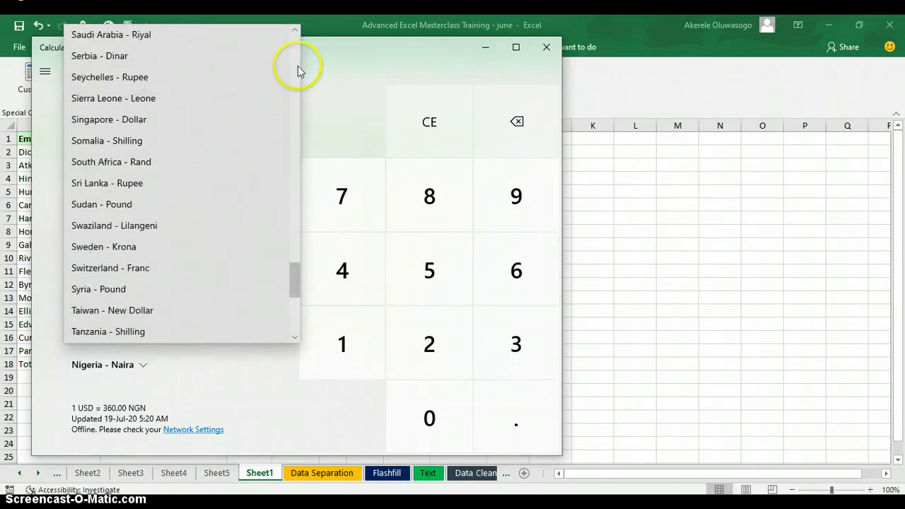
scroll(297, 65, up, 5)
click(296, 30)
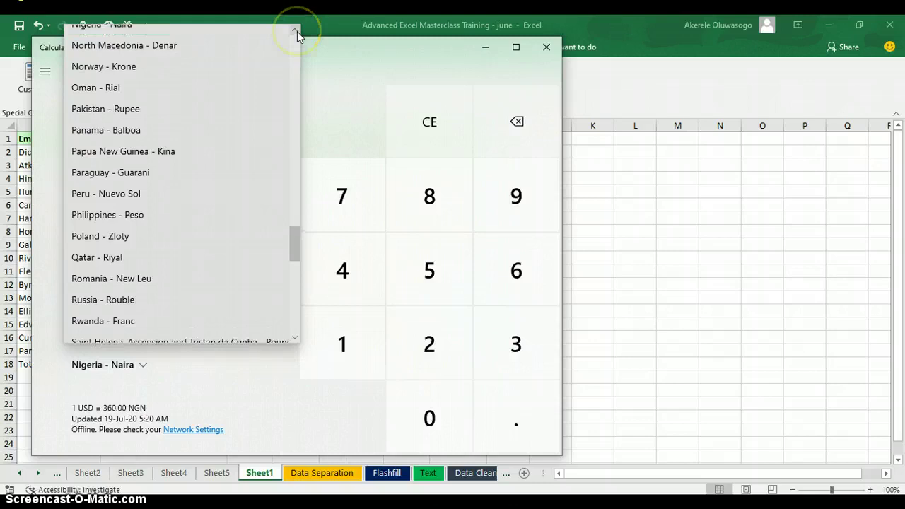
click(296, 30)
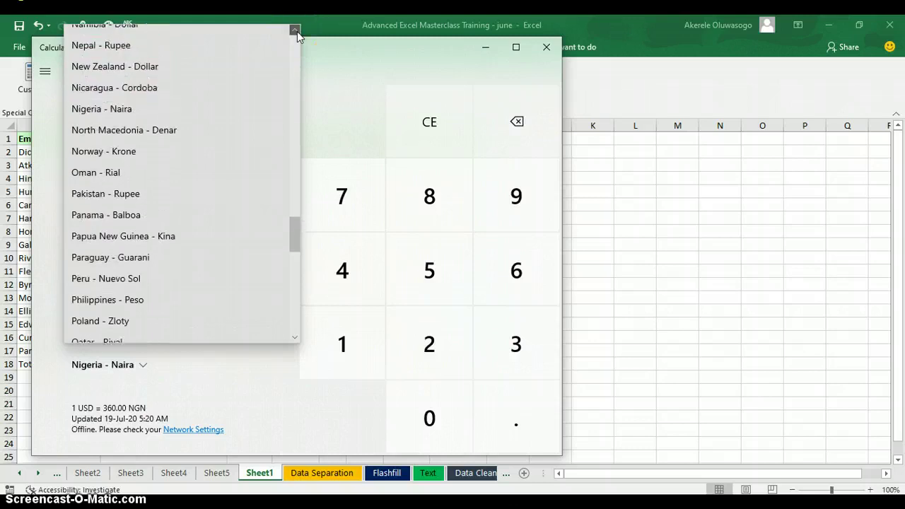
click(296, 30)
click(296, 30)
click(295, 30)
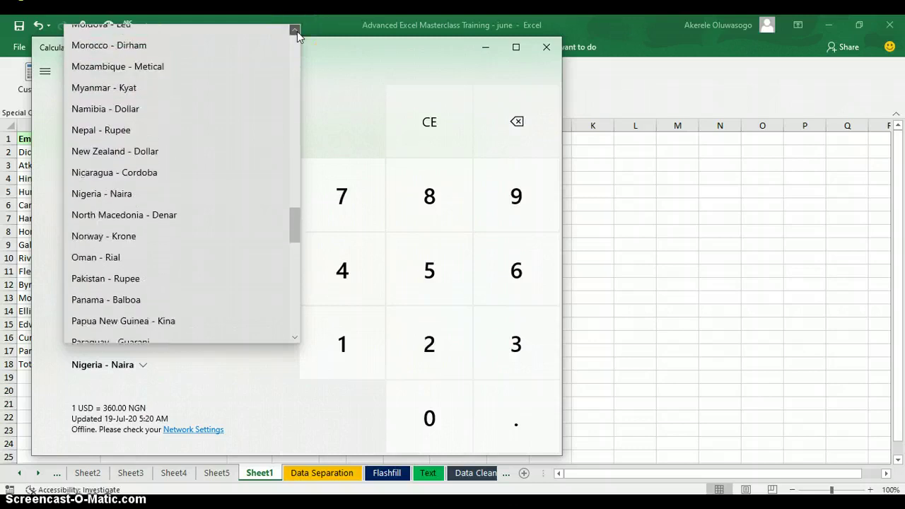
scroll(297, 31, up, 4)
scroll(297, 32, up, 3)
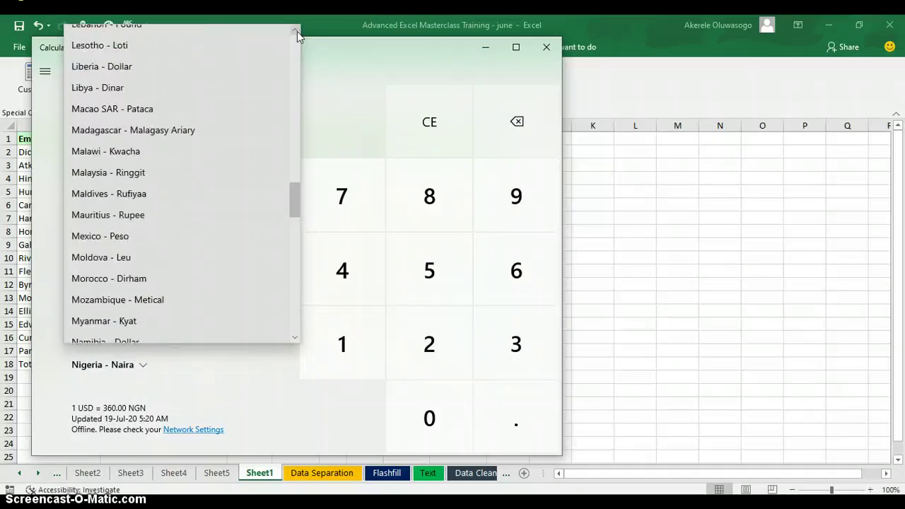
scroll(297, 31, up, 2)
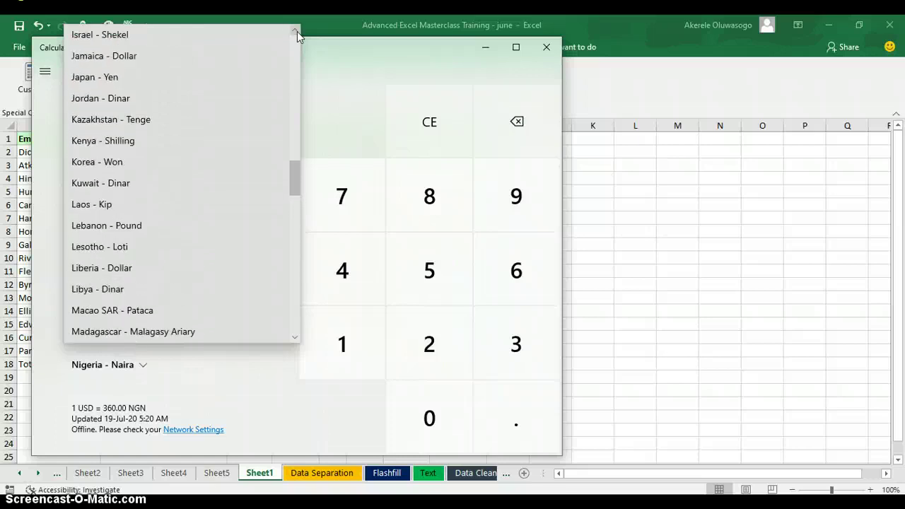
click(297, 31)
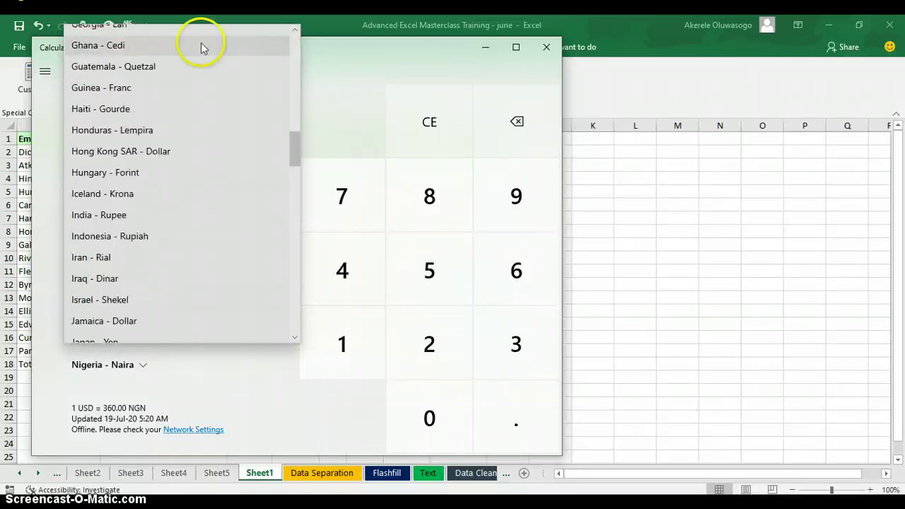
click(134, 42)
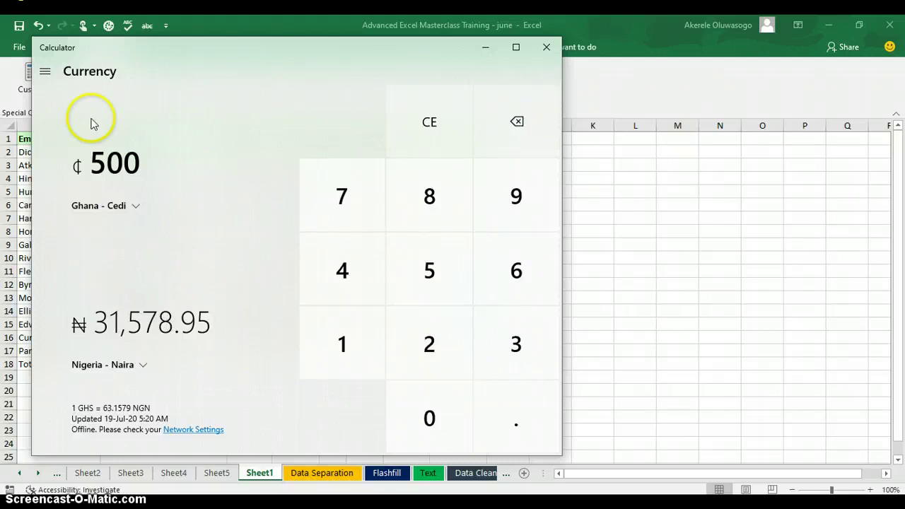
- Browse the calculator's mode list through the converters down to Pressure and Angle
click(47, 74)
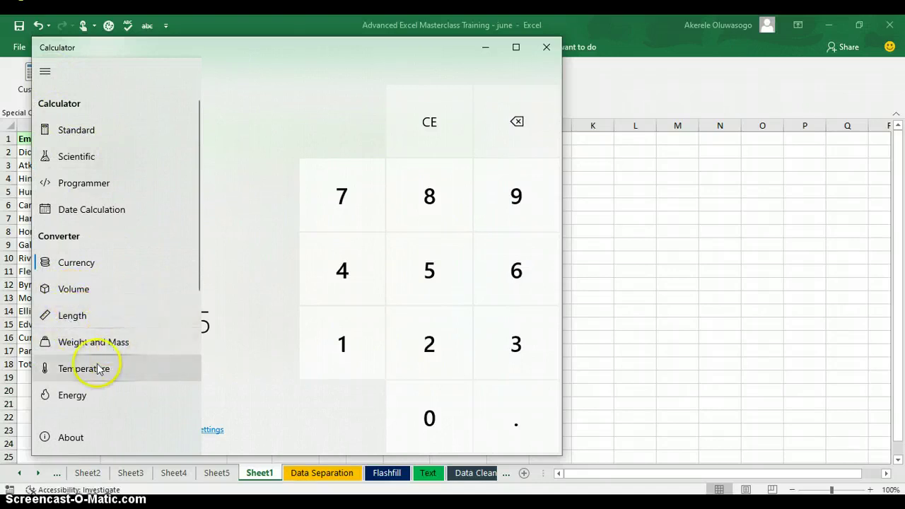
click(198, 304)
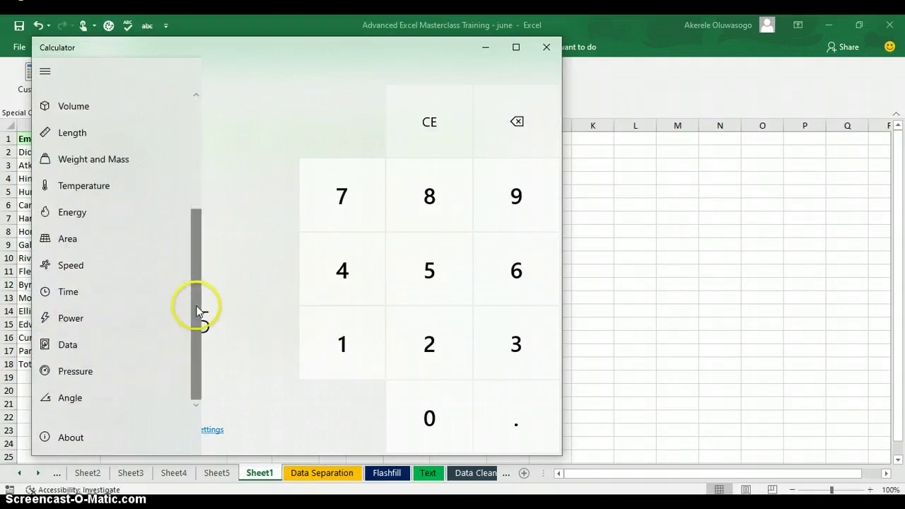